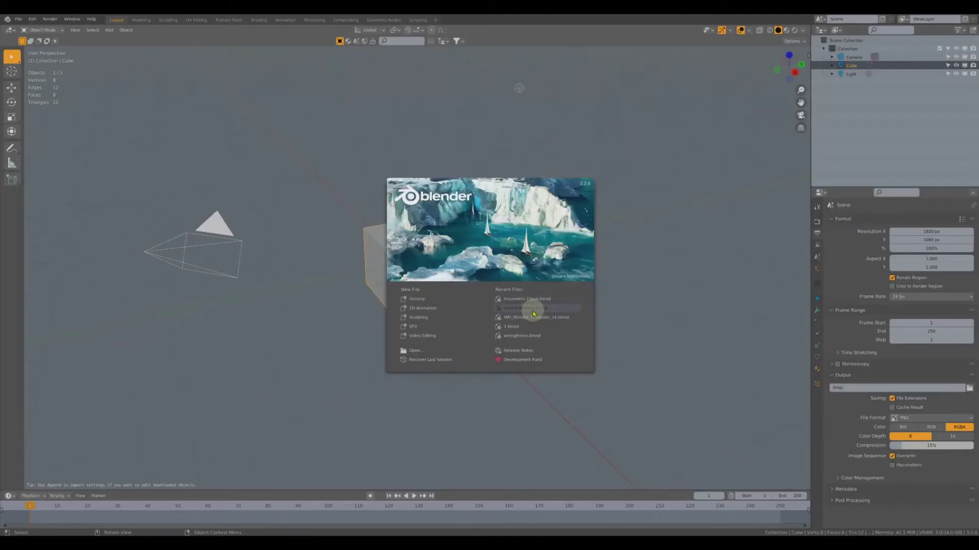
# - Open the recent aurora mountain scene and view it through the camera
pyautogui.click(534, 313)
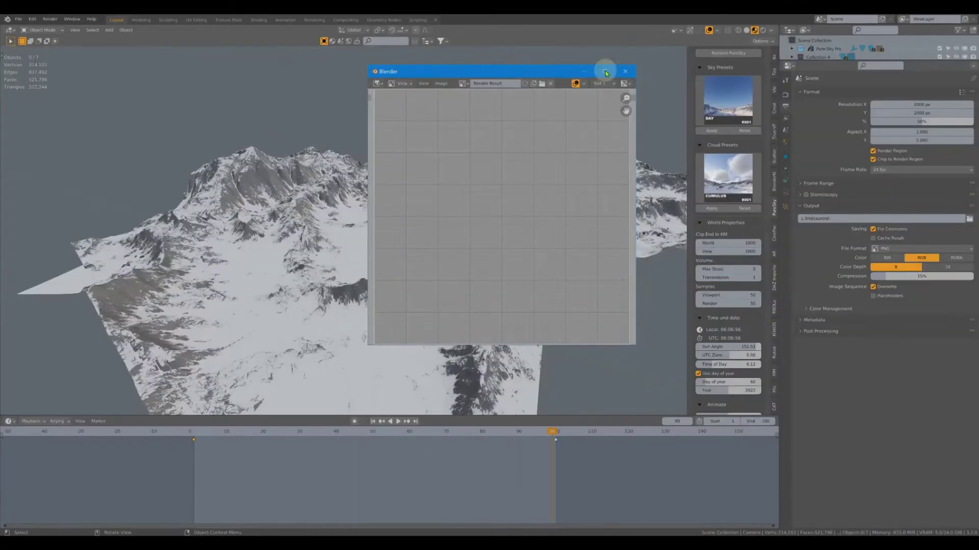
pyautogui.click(625, 71)
pyautogui.moveTo(438, 265); pyautogui.dragTo(404, 253, button='middle')
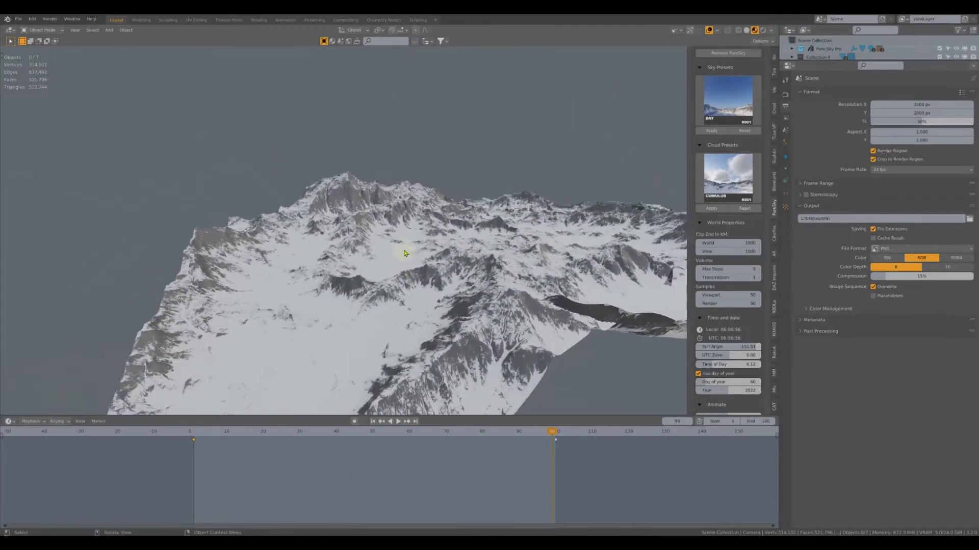
pyautogui.press('KP_0')
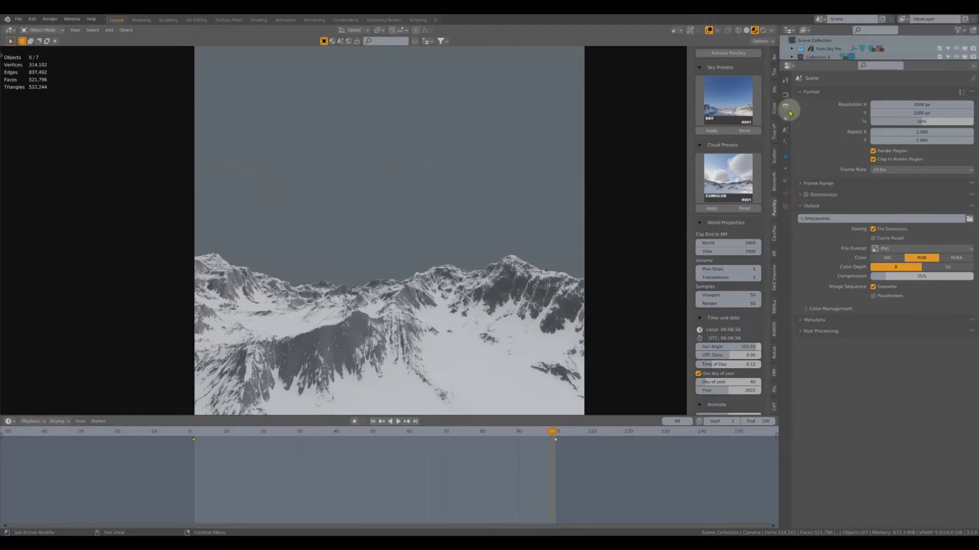
# - Set the render engine to Cycles in Render Properties
pyautogui.click(785, 94)
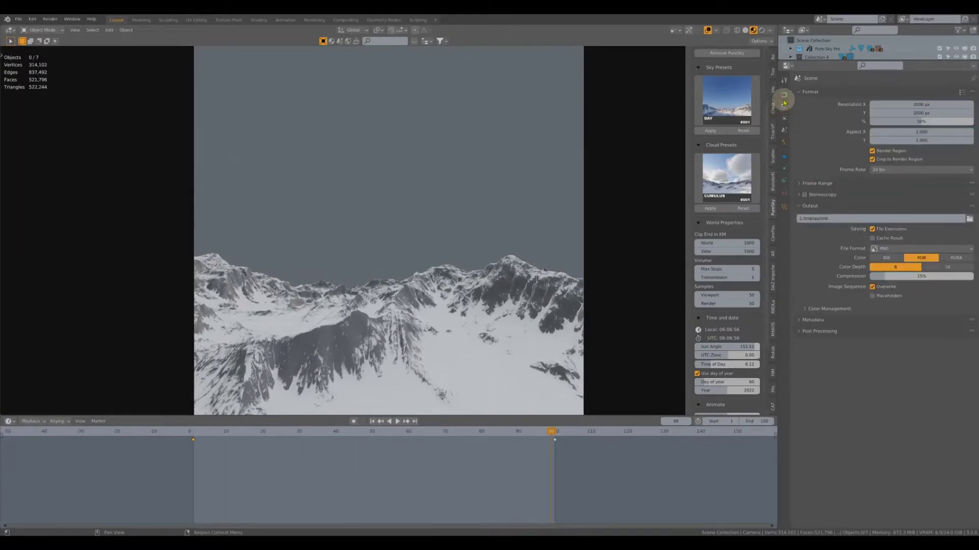
pyautogui.click(784, 94)
pyautogui.click(883, 93)
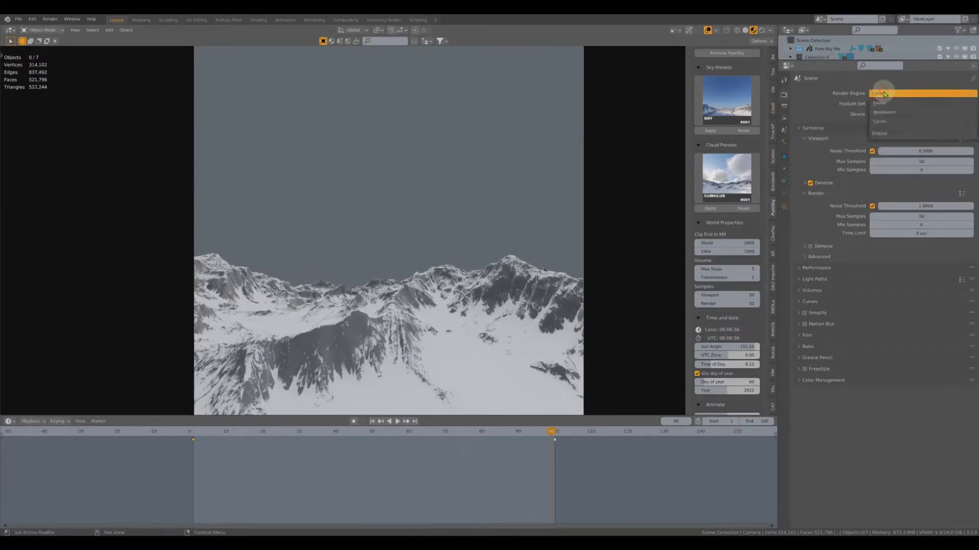
pyautogui.click(744, 102)
# - Preview the aurora scene in Rendered shading at frame 27 with a taller, freely orbited viewport
pyautogui.click(760, 32)
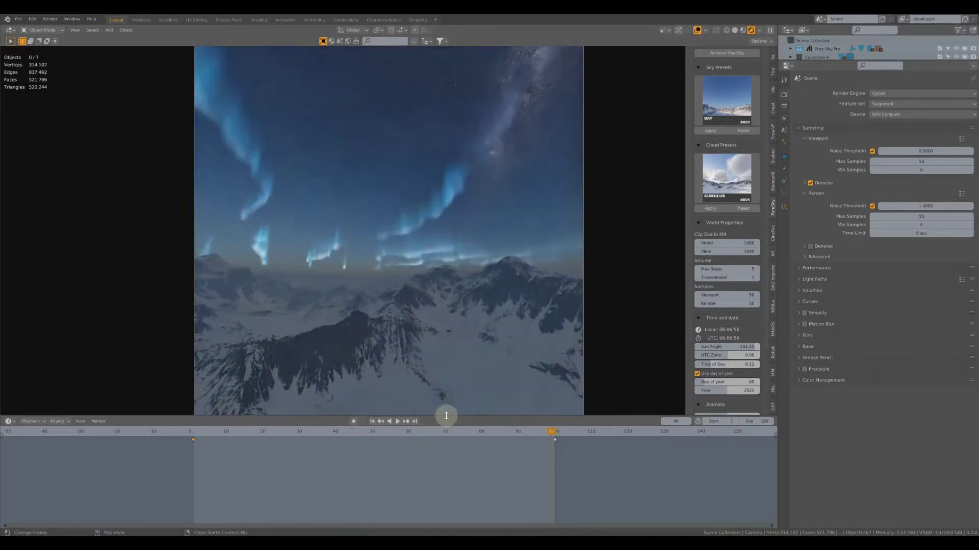
pyautogui.moveTo(446, 416); pyautogui.dragTo(446, 471)
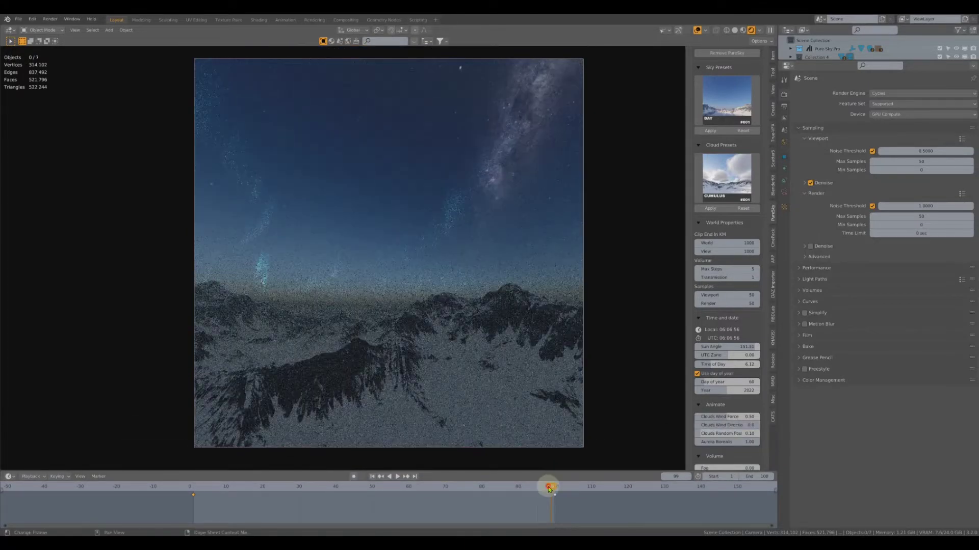
pyautogui.moveTo(549, 489); pyautogui.dragTo(281, 488)
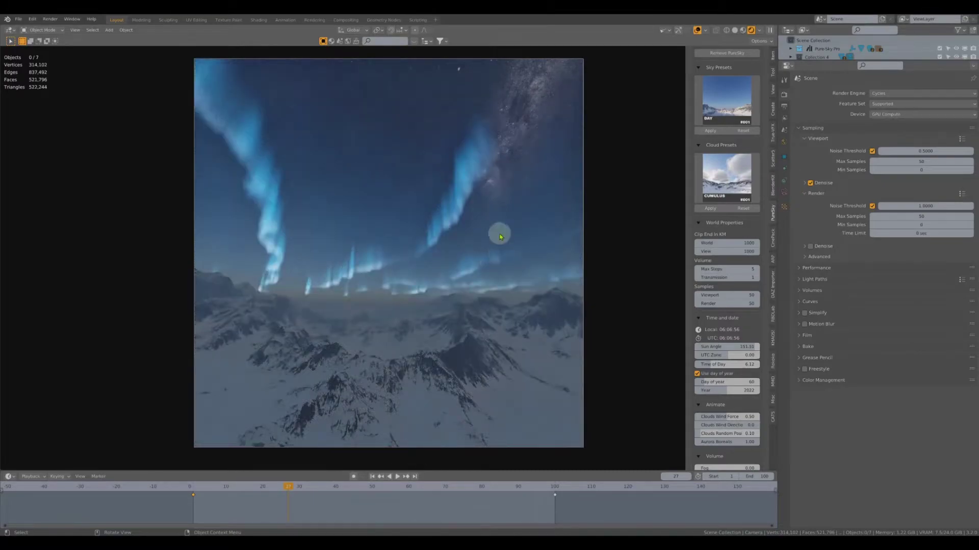
pyautogui.moveTo(365, 315)
pyautogui.mouseDown(button='middle')
pyautogui.moveTo(404, 328)
pyautogui.moveTo(433, 319)
pyautogui.moveTo(433, 293)
pyautogui.moveTo(367, 316)
pyautogui.moveTo(319, 306)
pyautogui.moveTo(452, 264)
pyautogui.mouseUp(button='middle')
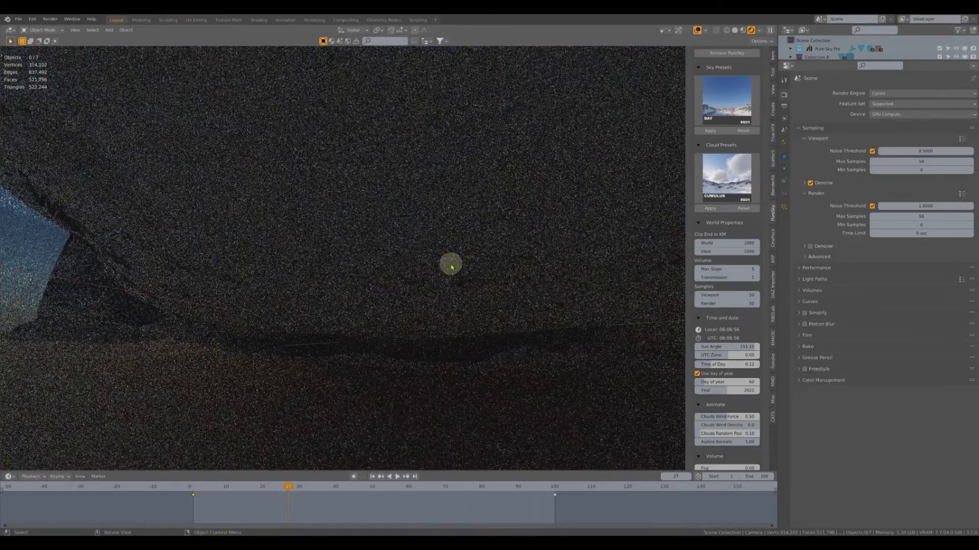
pyautogui.press('KP_0')
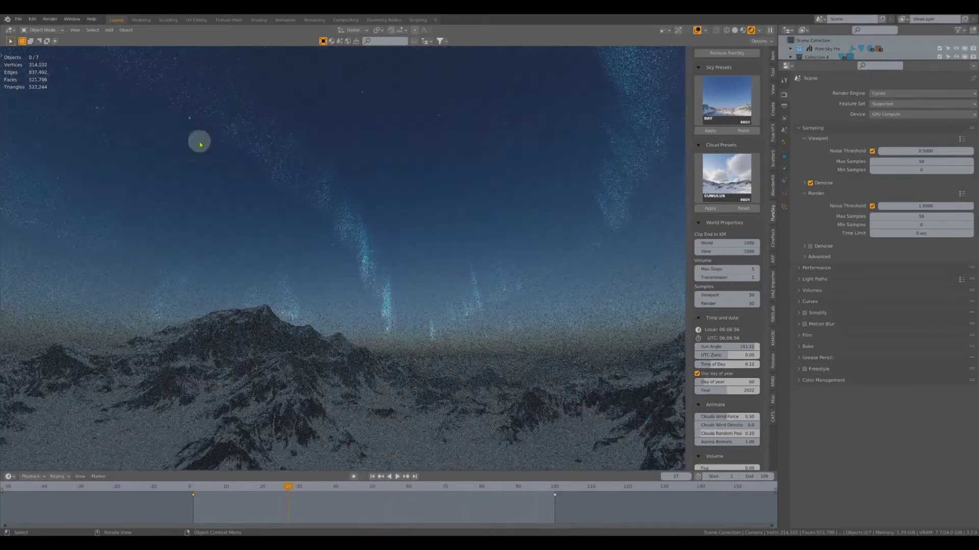
# - Open another recent Pure Sky mountain .blend file without saving the aurora scene
pyautogui.click(19, 21)
pyautogui.moveTo(33, 46)
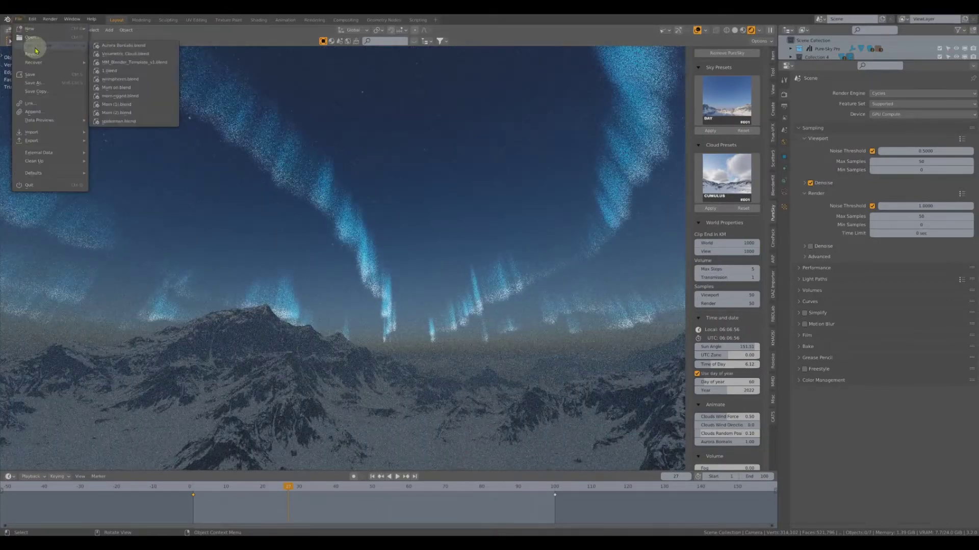
pyautogui.click(143, 51)
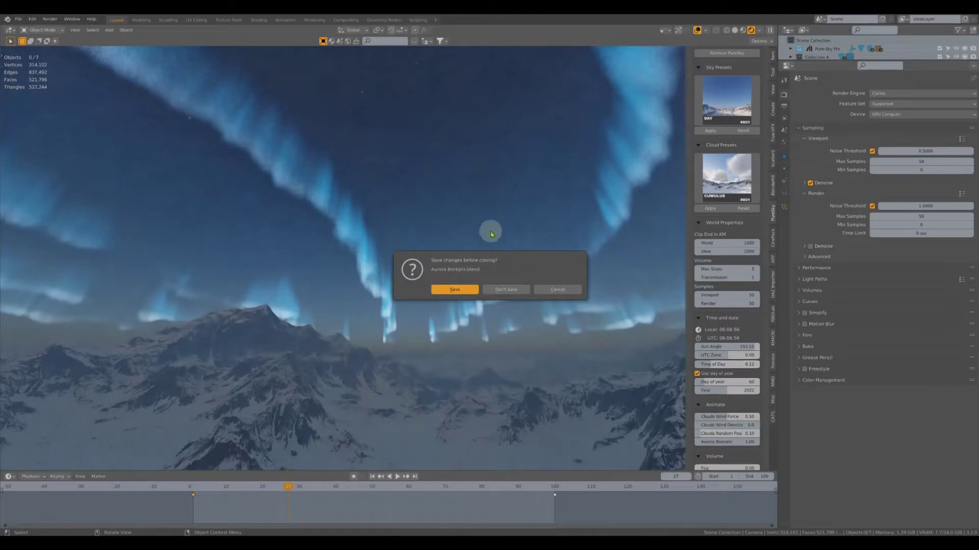
pyautogui.click(499, 290)
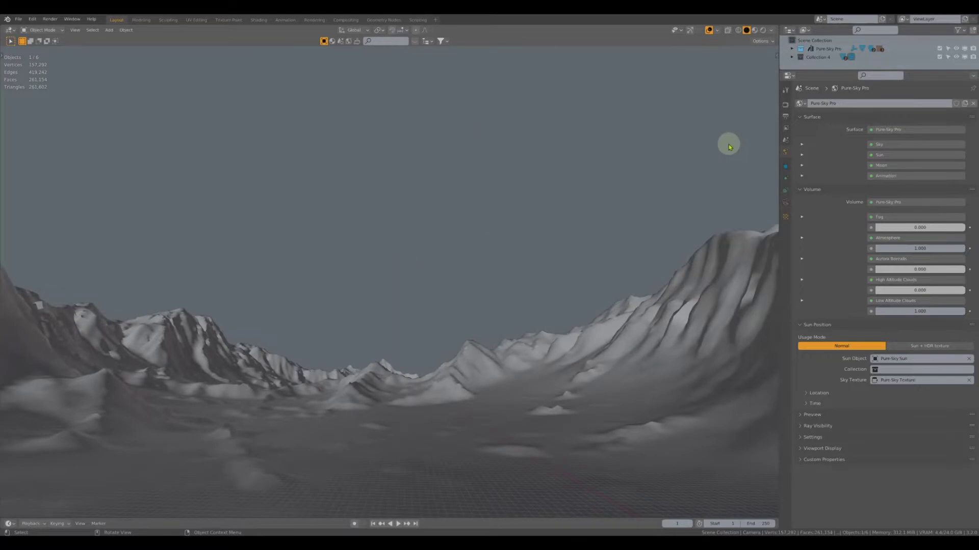
# - Switch the new scene to Rendered viewport shading and show its Render Properties
pyautogui.click(762, 31)
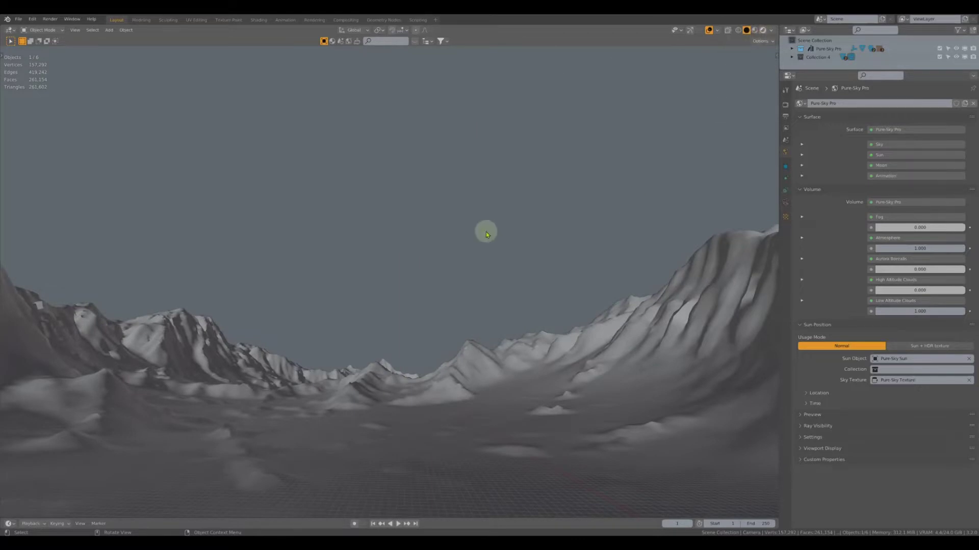
pyautogui.click(785, 106)
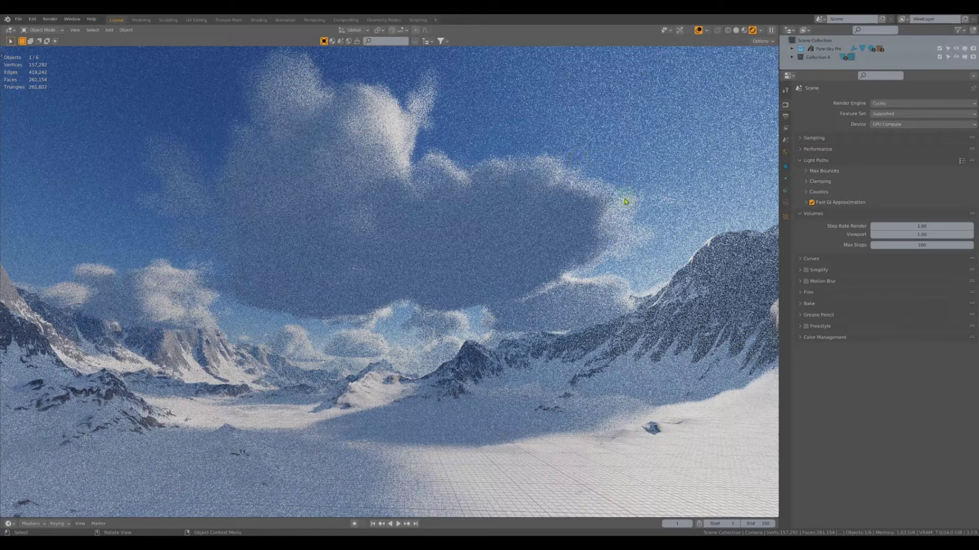
# - After browsing the Output and View Layer tabs, enable Viewport Scrambling Distance in Cycles sampling
pyautogui.click(785, 117)
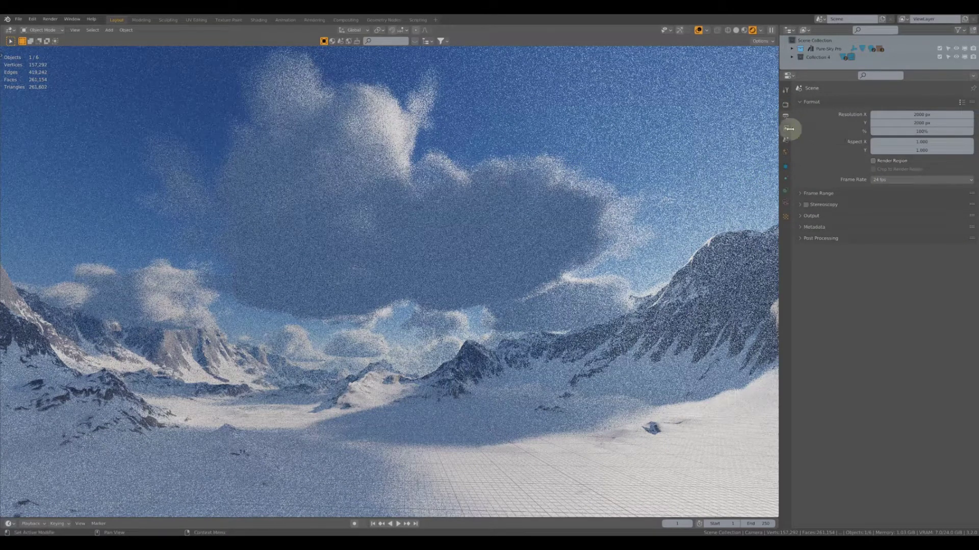
pyautogui.click(786, 115)
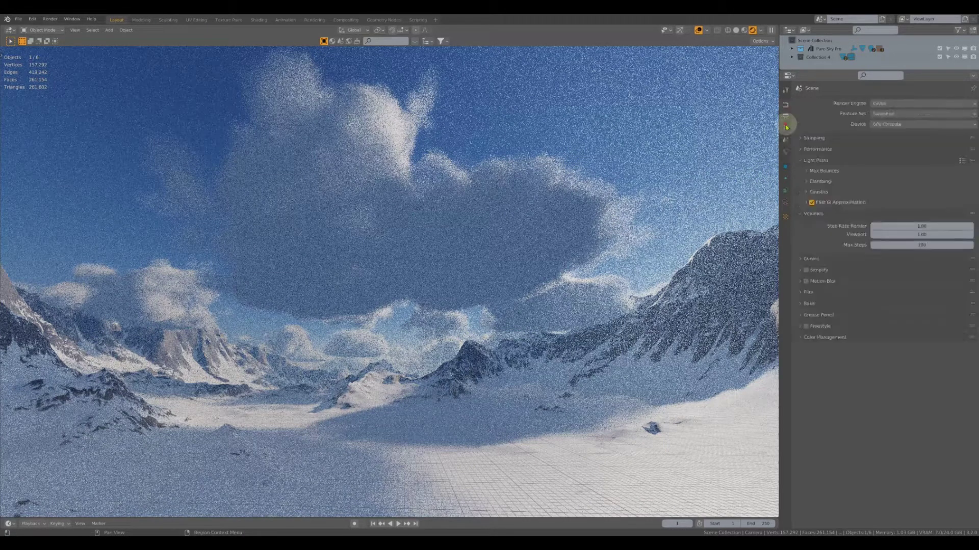
pyautogui.click(785, 113)
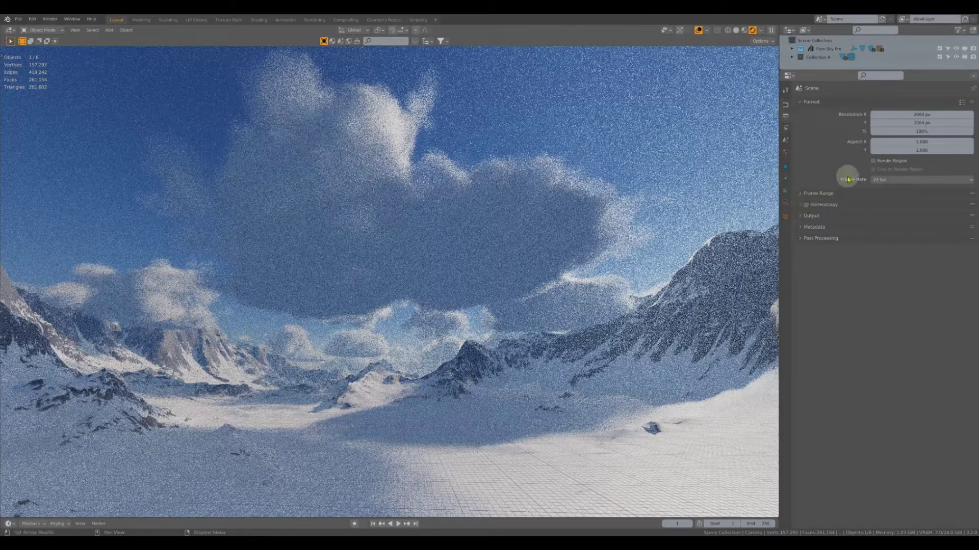
pyautogui.click(787, 128)
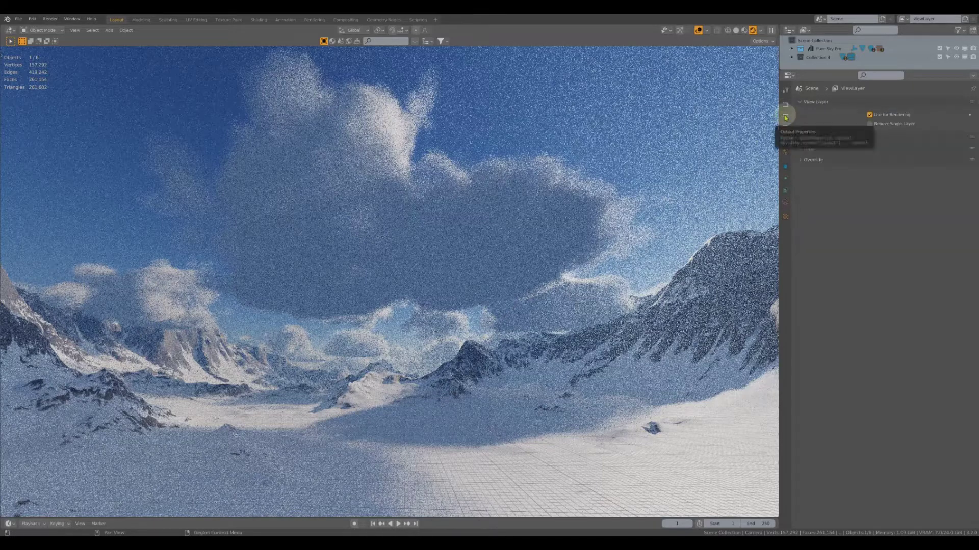
pyautogui.click(786, 116)
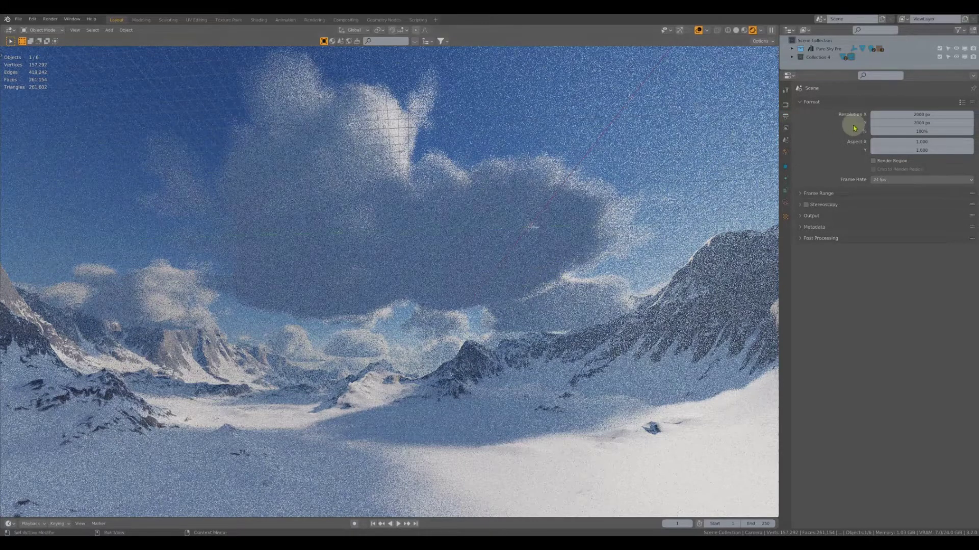
pyautogui.click(873, 161)
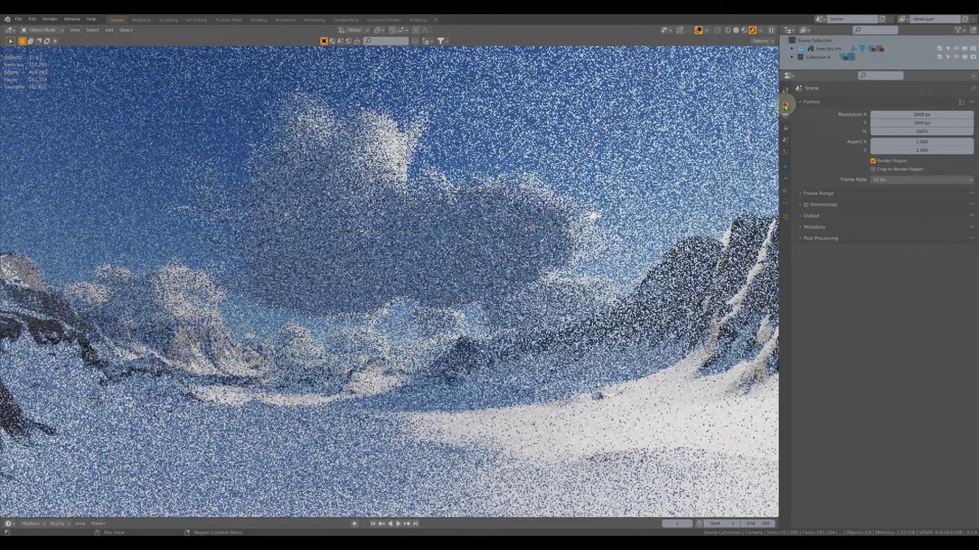
pyautogui.click(786, 104)
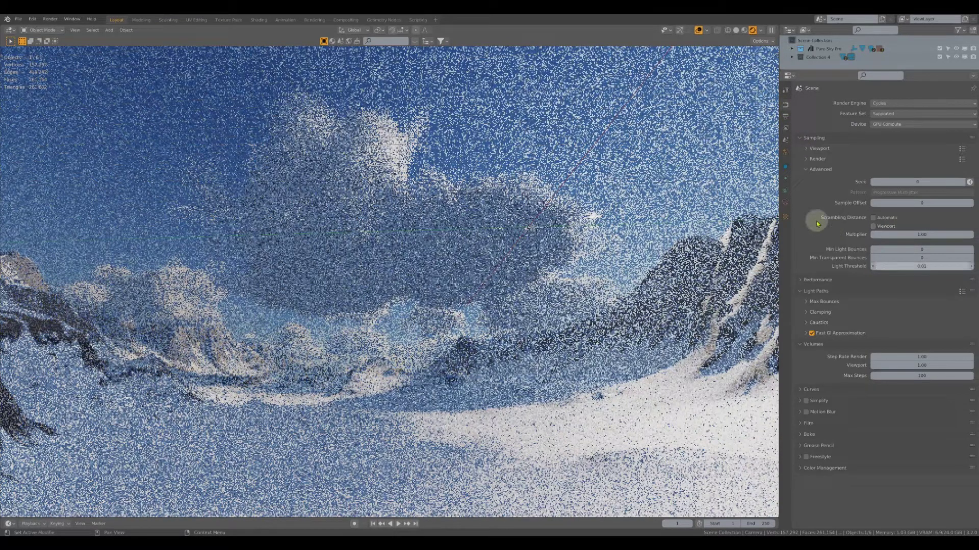
pyautogui.click(878, 226)
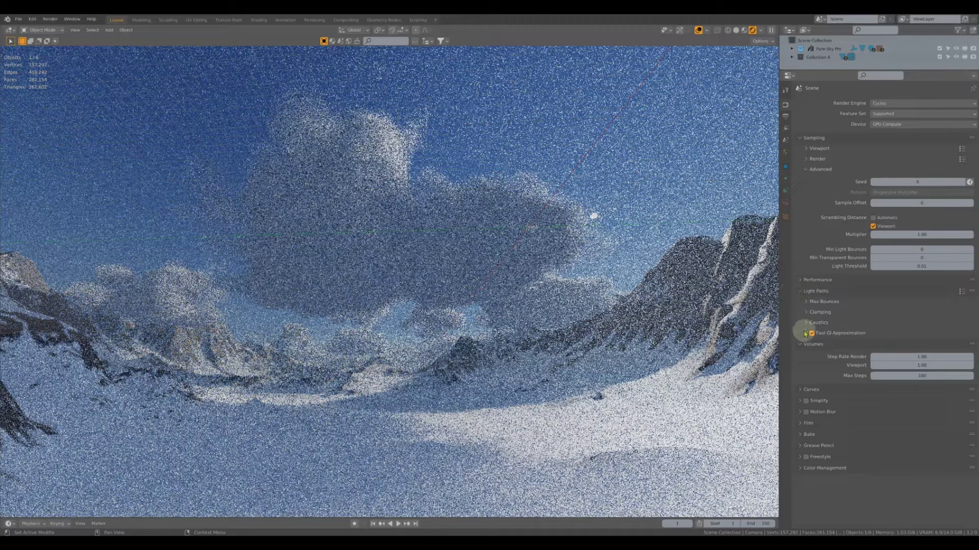
# - Expand the Performance panel with its Threads, Memory, Final Render and Viewport subpanels
pyautogui.click(802, 280)
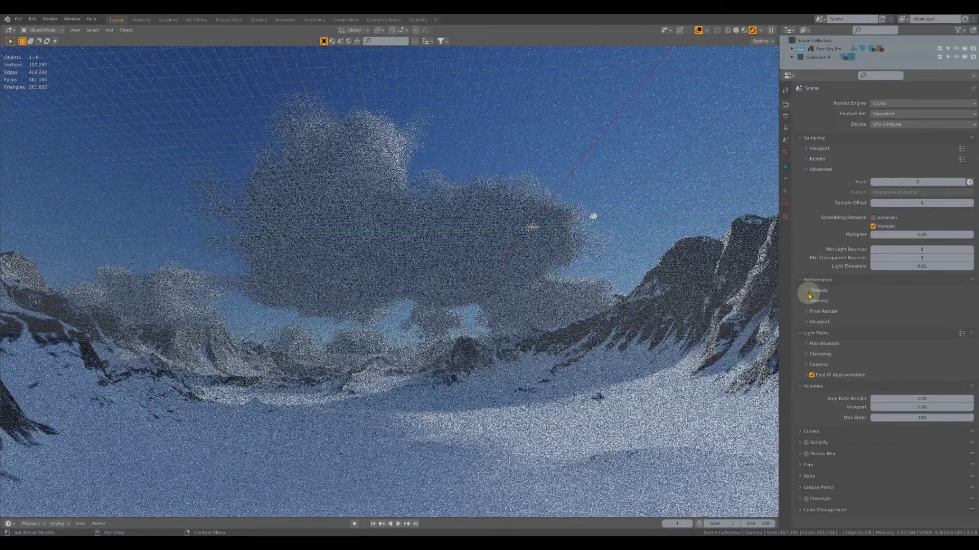
pyautogui.click(805, 291)
pyautogui.click(804, 324)
pyautogui.click(805, 360)
pyautogui.click(805, 386)
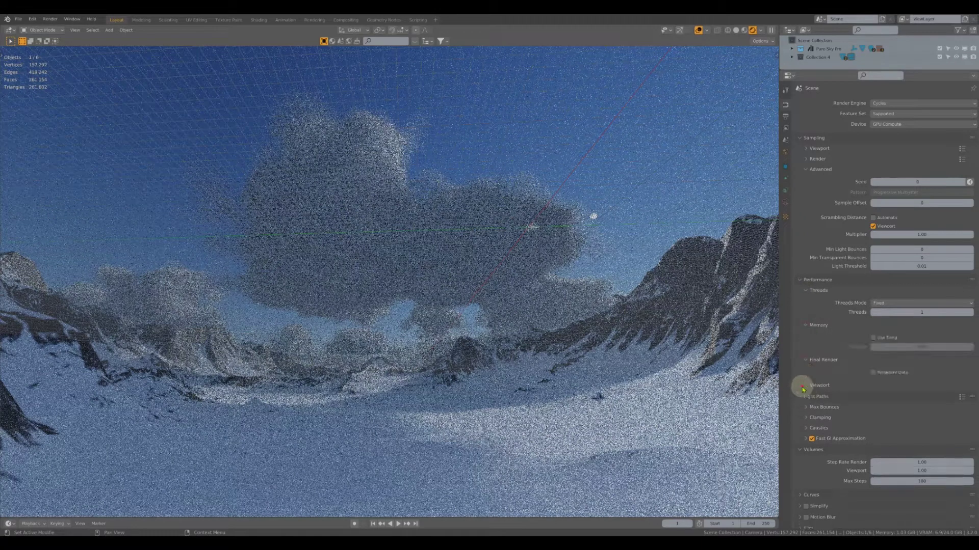
# - Set viewport Max Samples to 13 and reveal the Render sampling settings
pyautogui.click(807, 149)
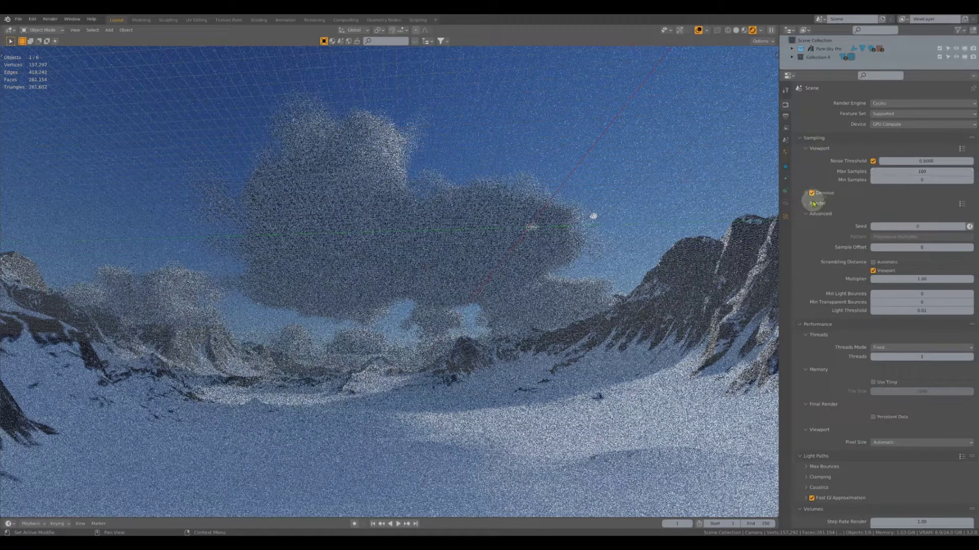
pyautogui.click(924, 172)
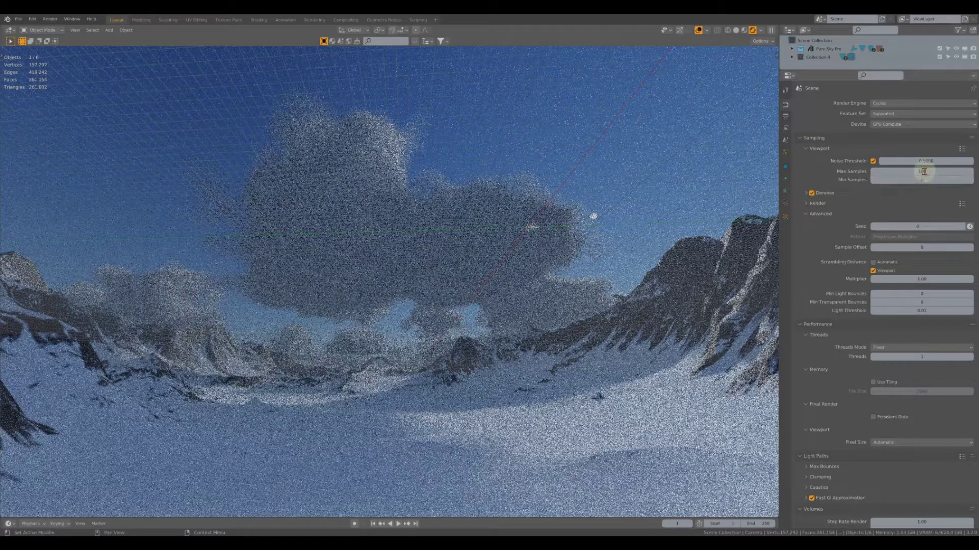
pyautogui.write('3')
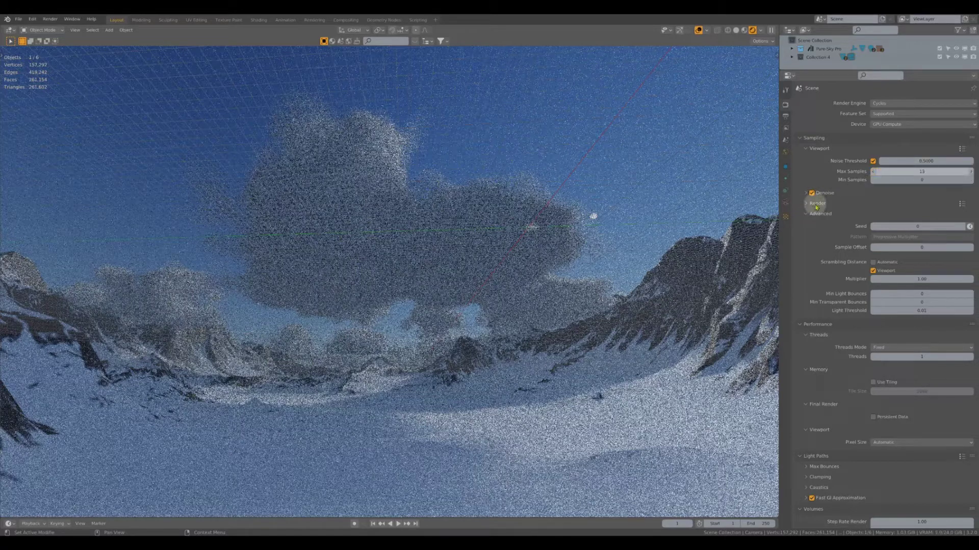
pyautogui.press('Return')
pyautogui.click(812, 203)
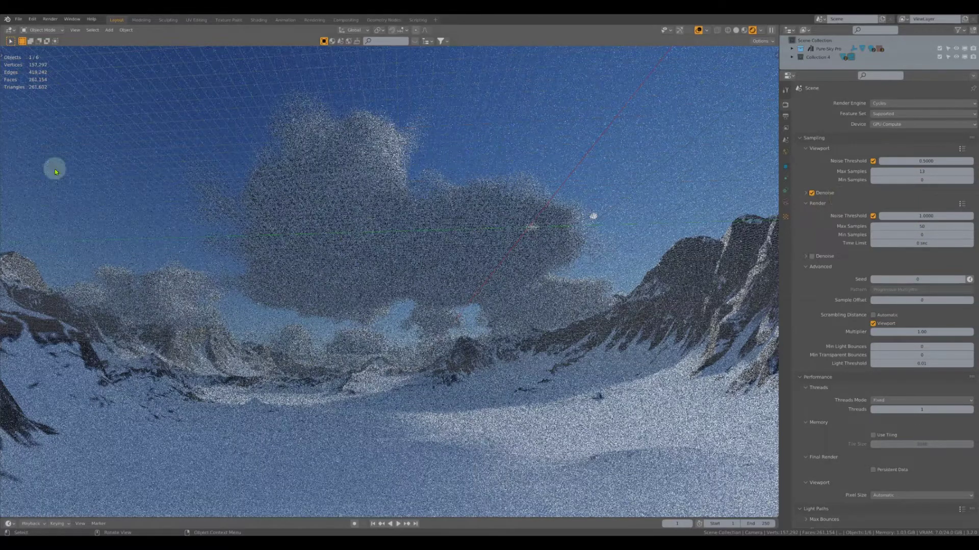
# - Render the current frame as a still image in a full-screen render window
pyautogui.click(50, 18)
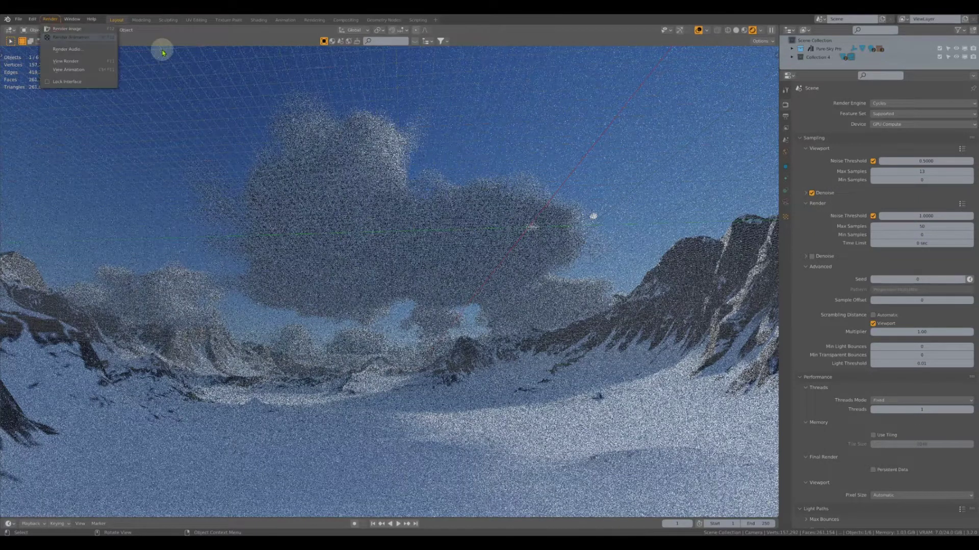
pyautogui.press('F12')
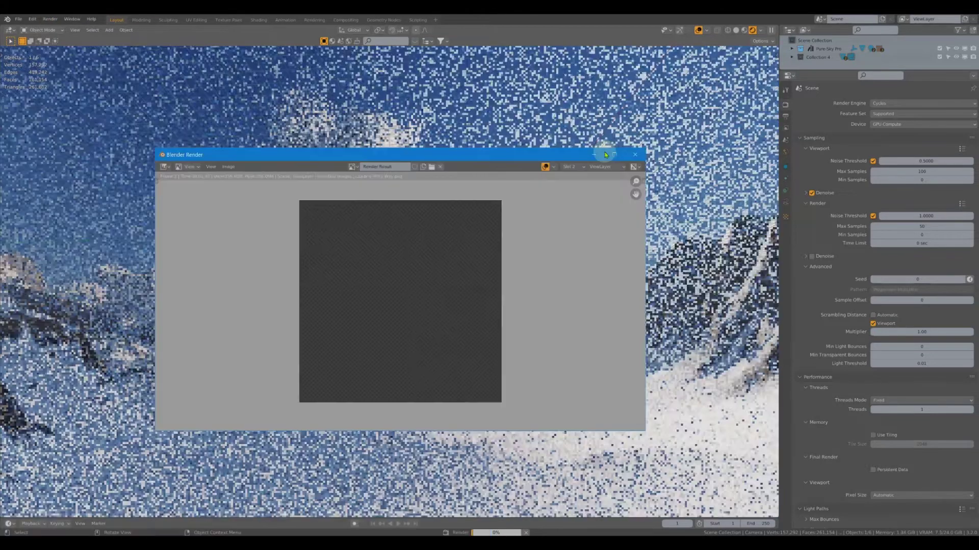
pyautogui.hotkey('alt', 'F11')
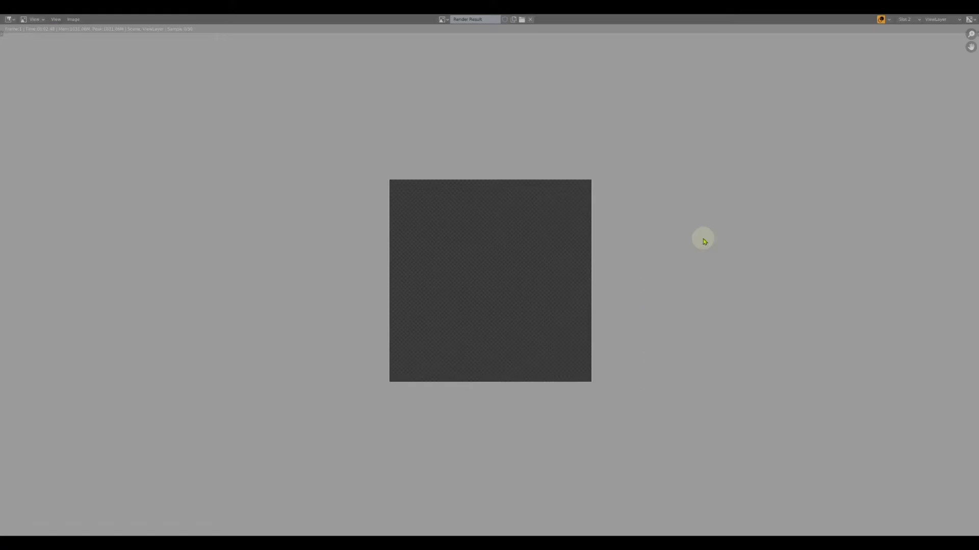
pyautogui.scroll(1, 816, 234)
pyautogui.scroll(2, 887, 247)
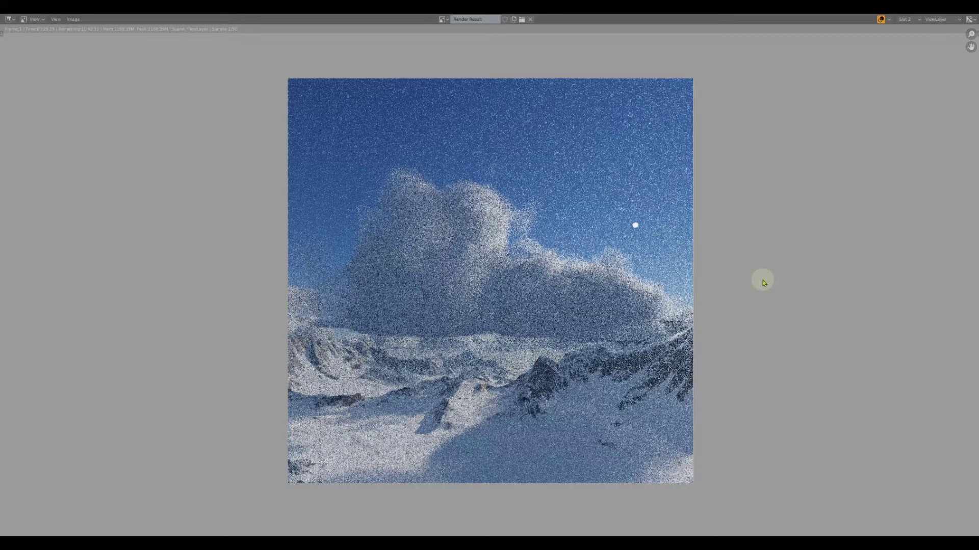
# - Return to the main Blender window and hide the viewport overlays
pyautogui.click(74, 19)
pyautogui.click(216, 529)
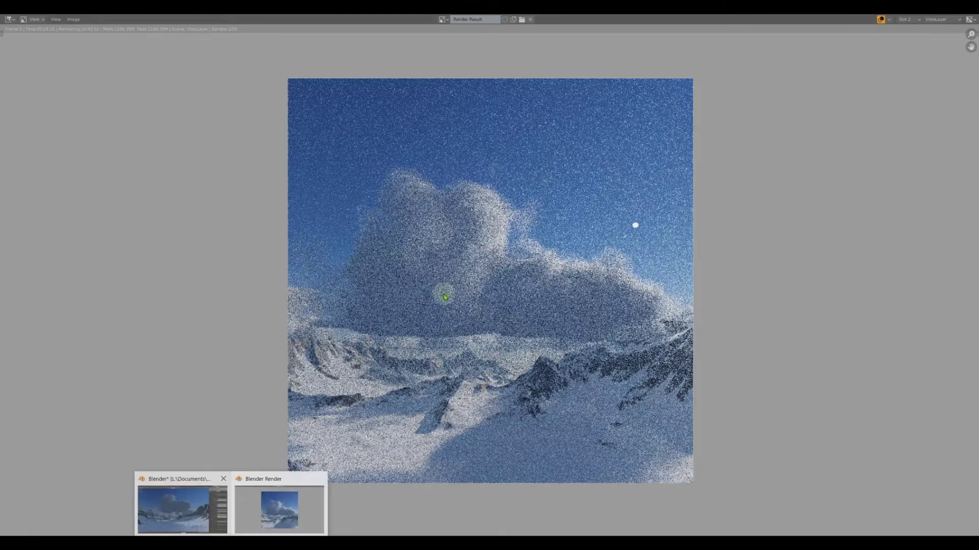
pyautogui.hotkey('shift', 'alt', 'z')
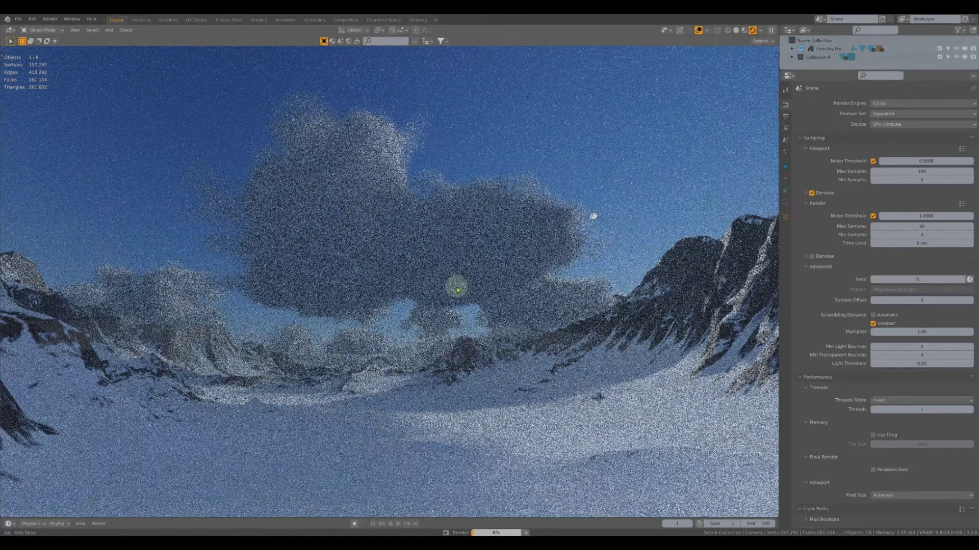
# - Change the render engine from Cycles to Eevee and orbit back onto the valley
pyautogui.scroll(5, 544, 270)
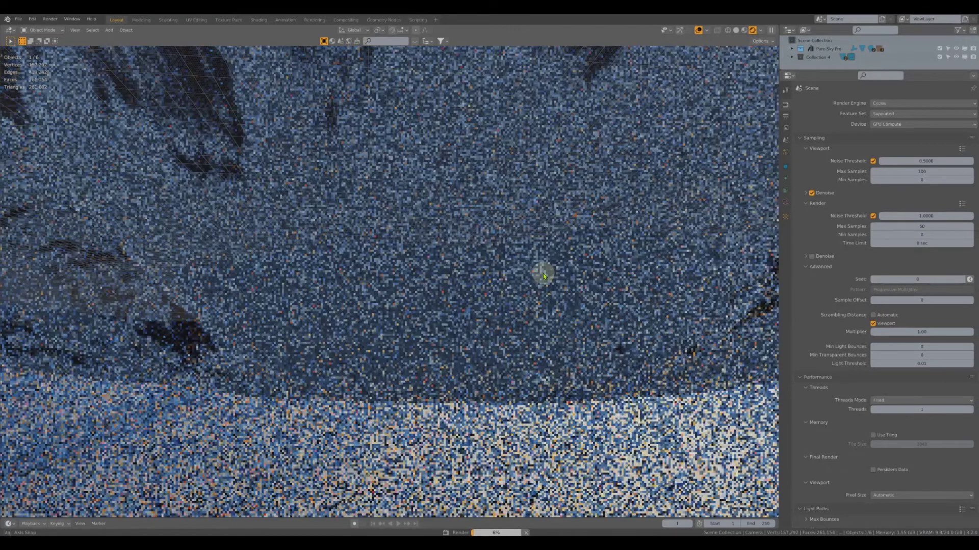
pyautogui.click(887, 103)
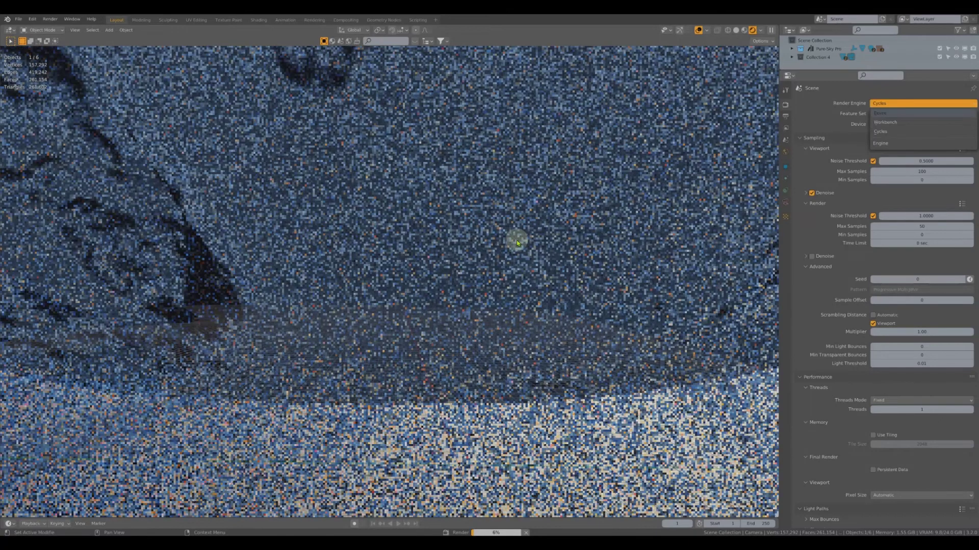
pyautogui.click(898, 98)
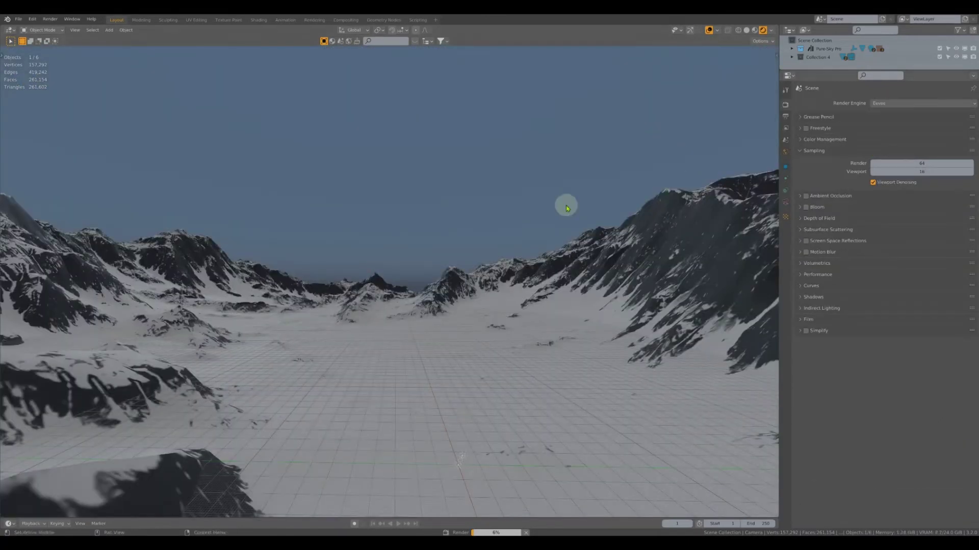
pyautogui.moveTo(564, 215)
pyautogui.mouseDown(button='middle')
pyautogui.moveTo(420, 300)
pyautogui.moveTo(437, 280)
pyautogui.mouseUp(button='middle')
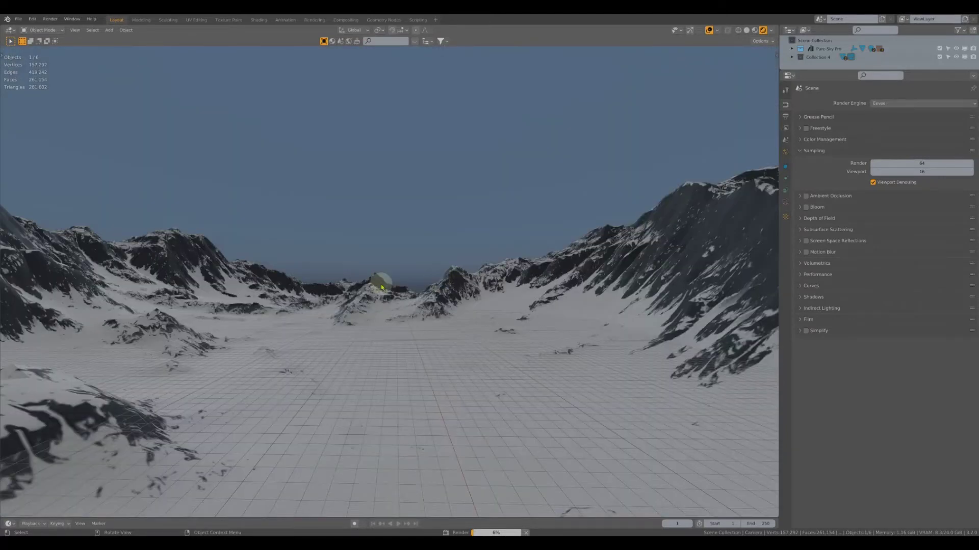
pyautogui.moveTo(376, 284); pyautogui.dragTo(459, 281, button='middle')
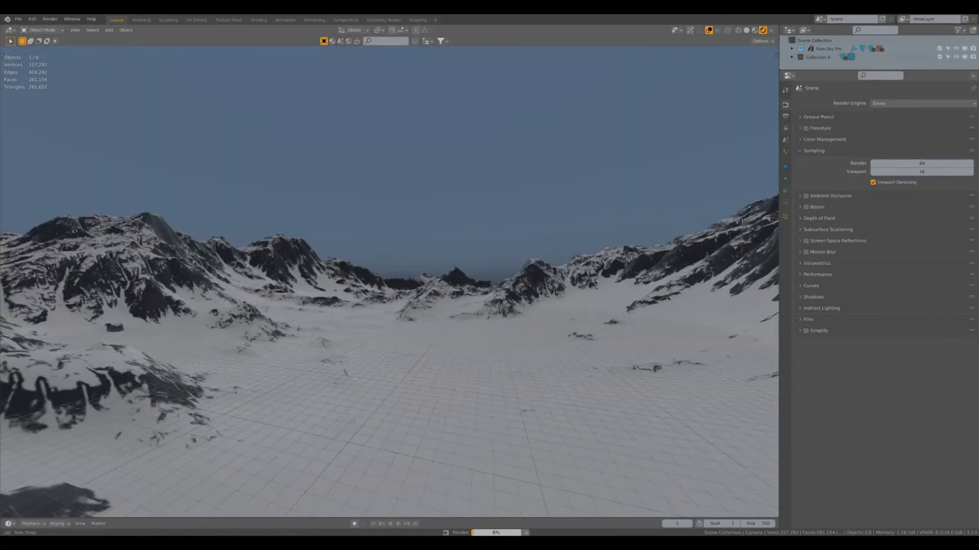